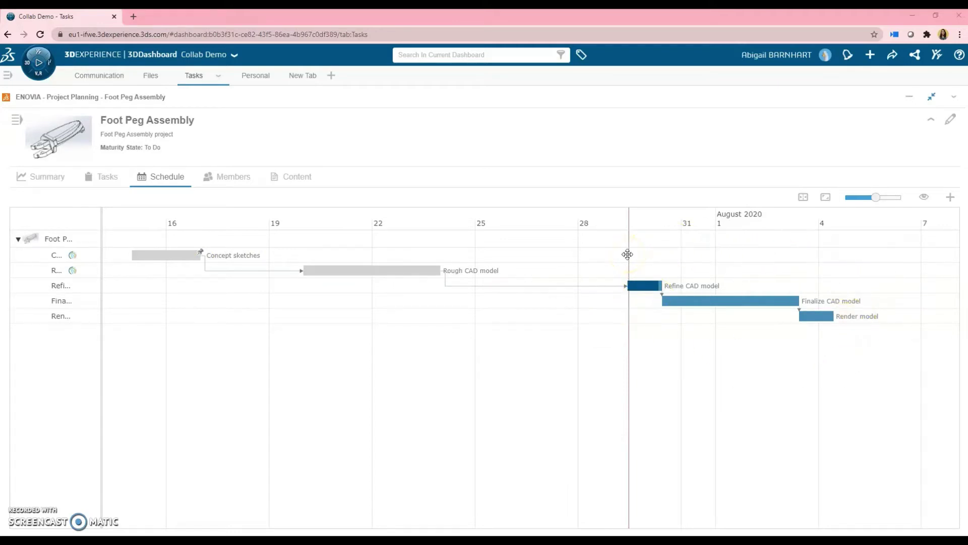
- Assign the Refine CAD model task in the Foot Peg Assembly schedule to the signed-in team member
click(641, 287)
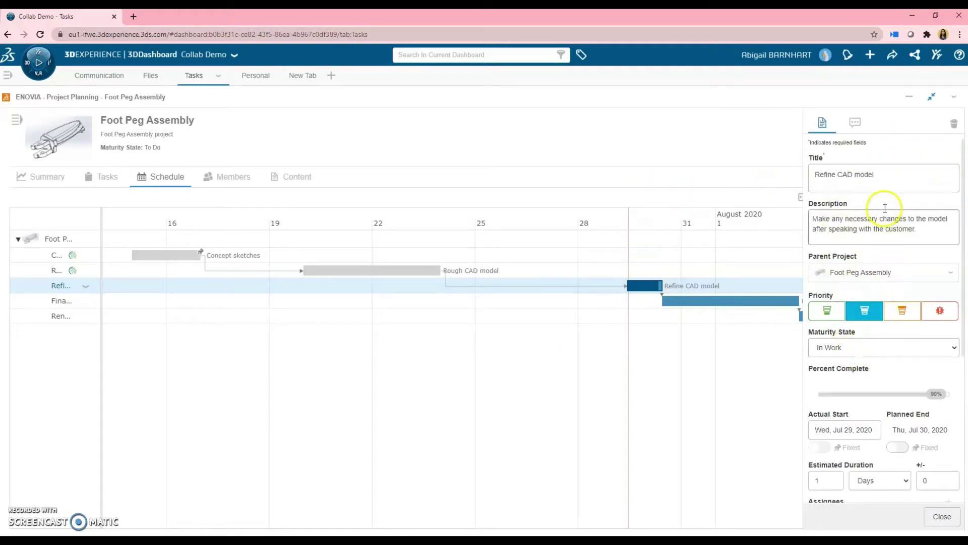
scroll(898, 228, down, 3)
click(864, 363)
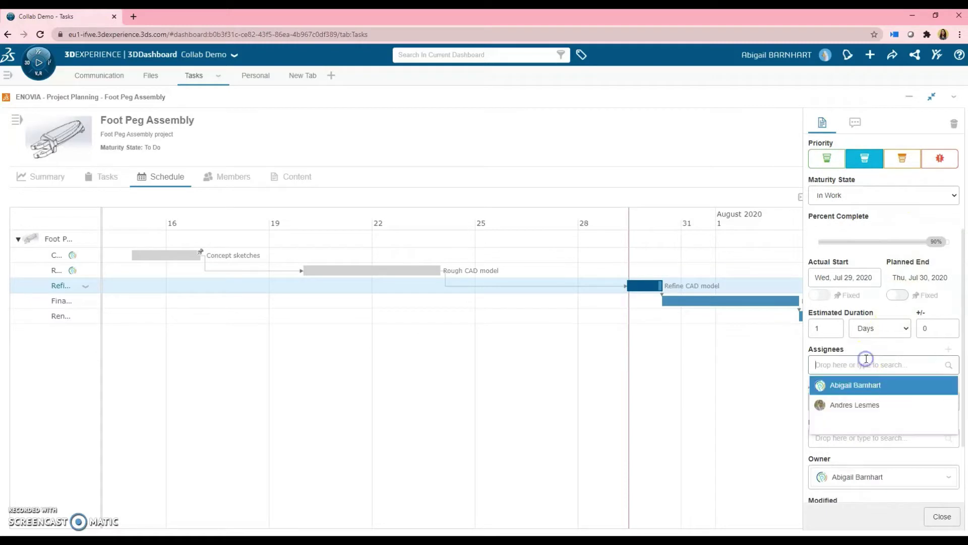
click(854, 386)
click(901, 516)
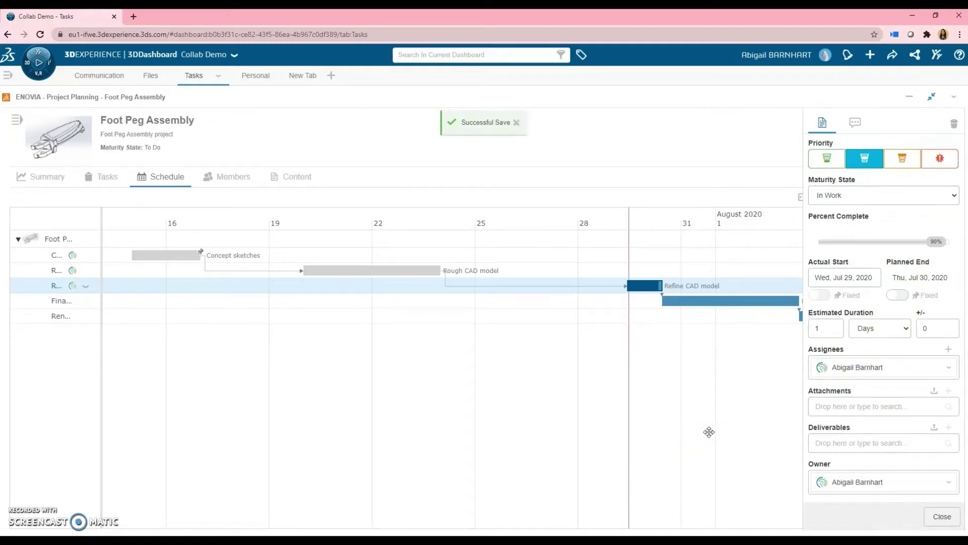
- Search the platform for "foot peg", filter the results to 3DDrive folders, and open the Foot Peg Assem folder
click(931, 97)
click(464, 54)
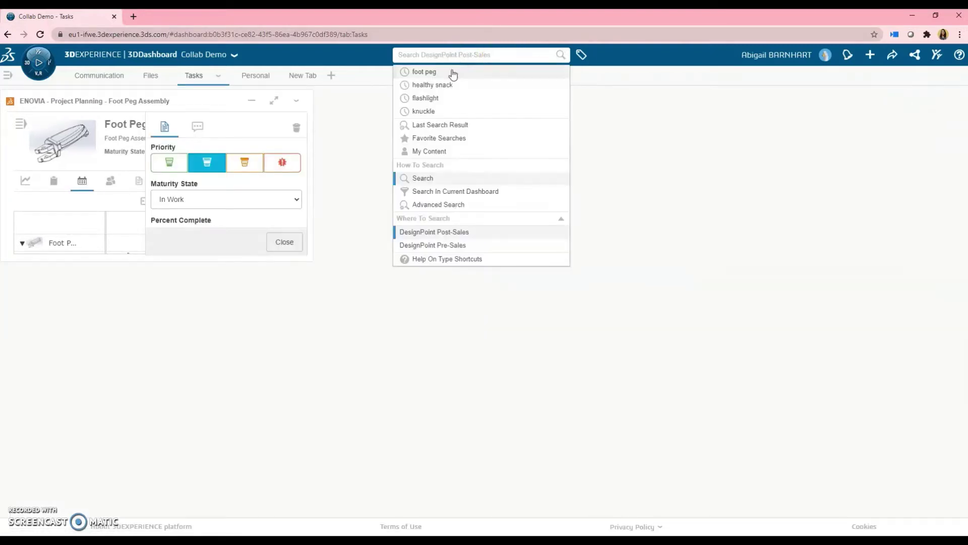
click(453, 73)
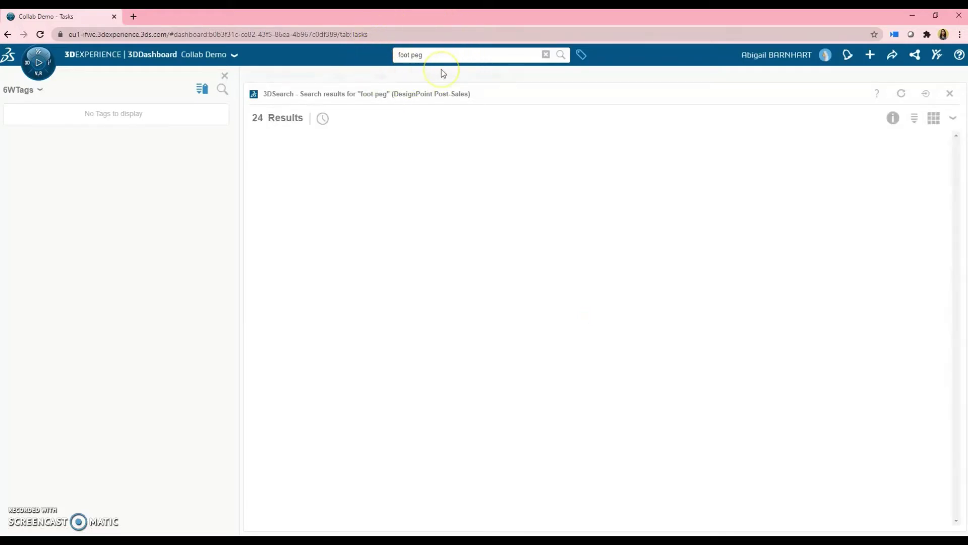
click(88, 136)
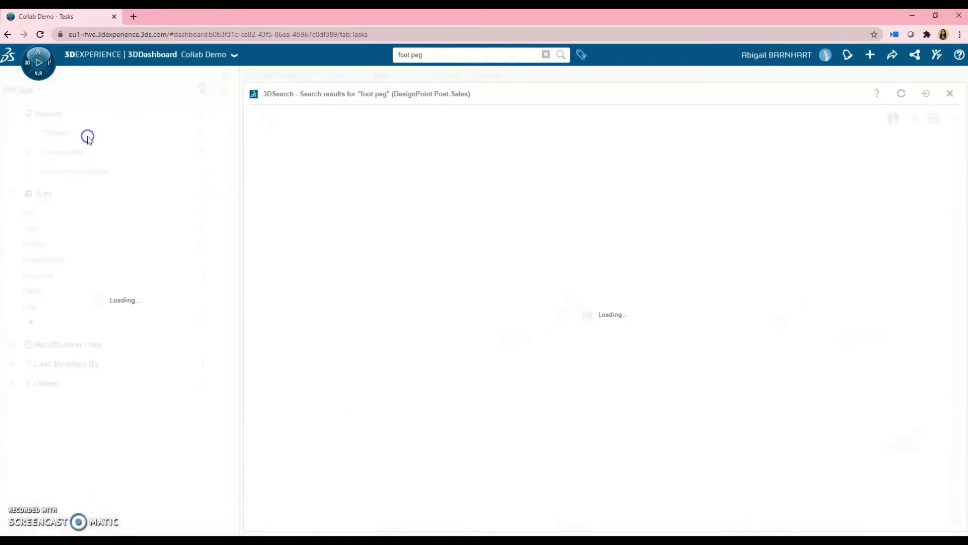
click(56, 257)
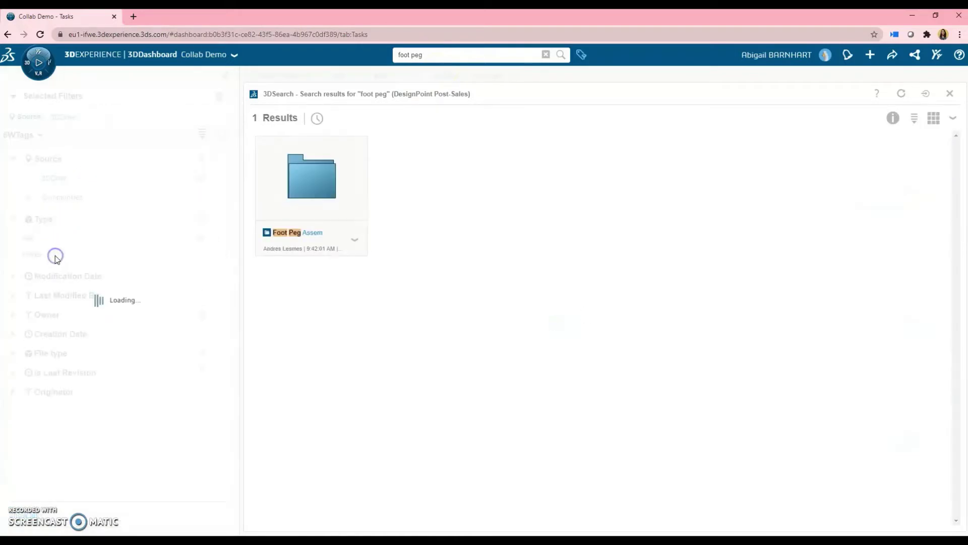
click(279, 211)
double_click(279, 211)
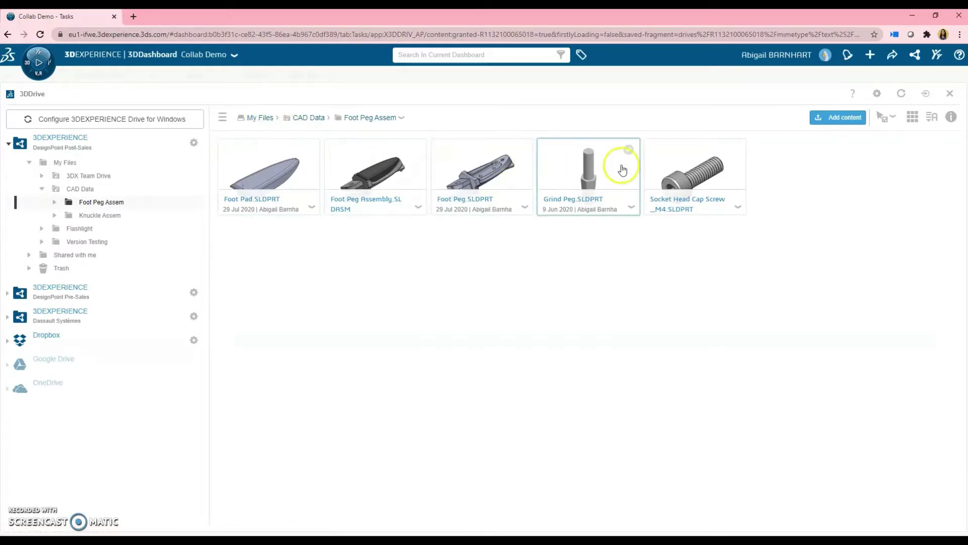
- Open Foot Peg Assembly.SLDASM from the Foot Peg Assem drive folder in SOLIDWORKS
click(418, 208)
mouse_move(400, 340)
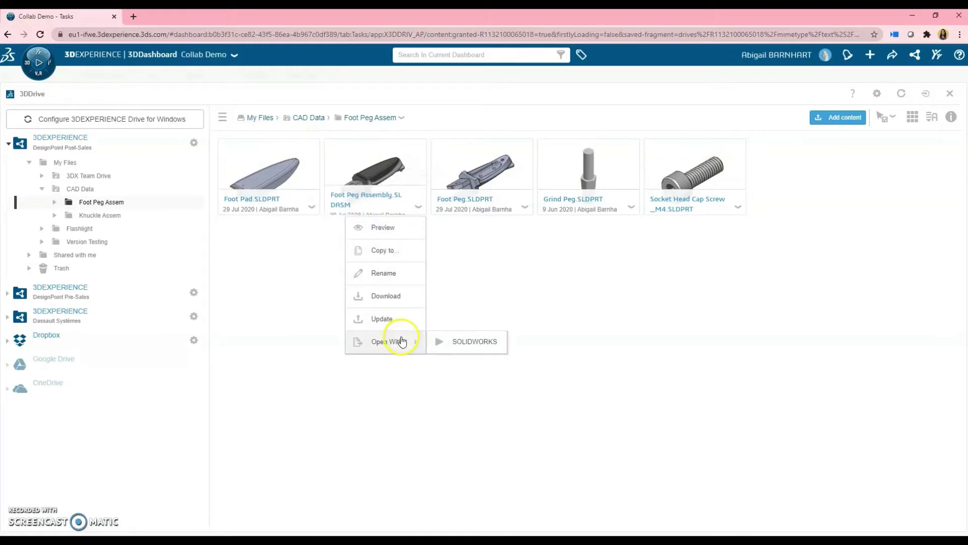
click(457, 345)
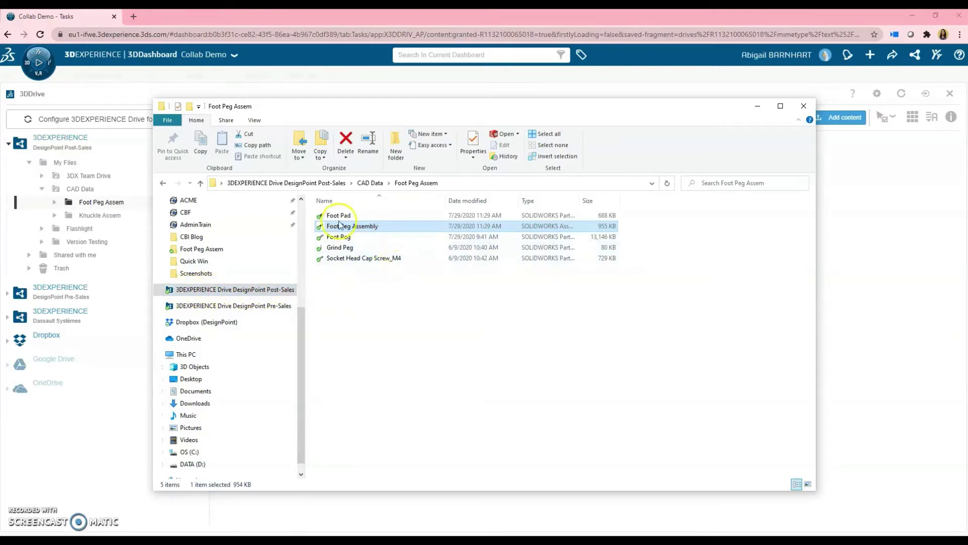
click(760, 105)
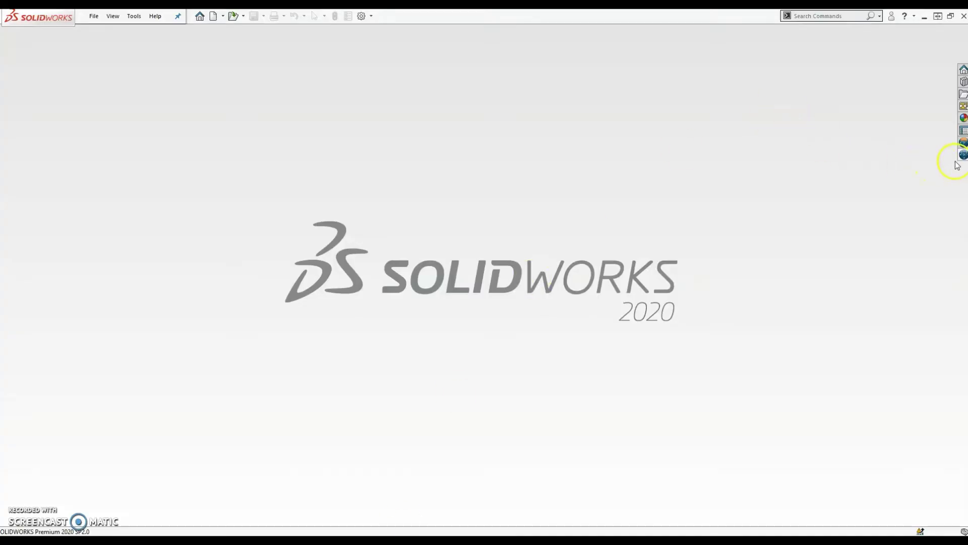
click(963, 155)
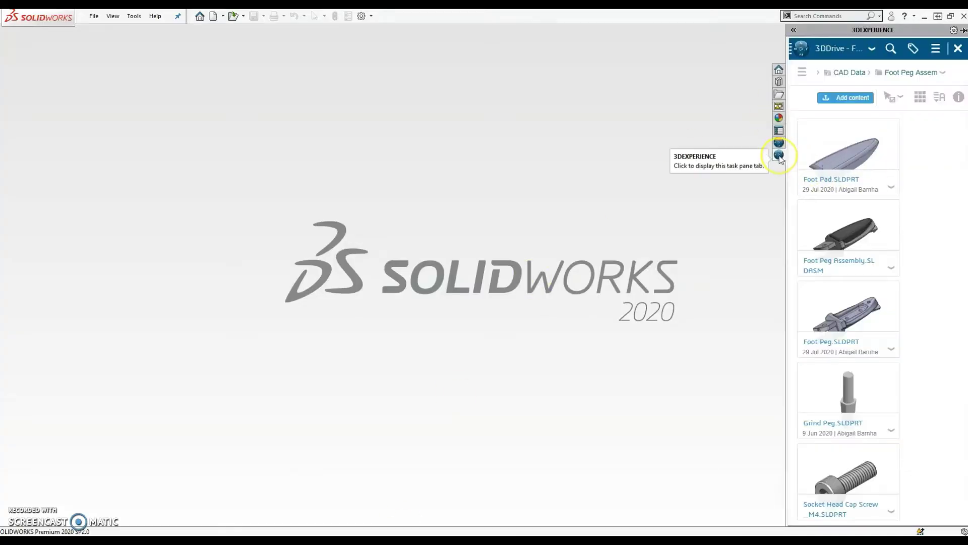
double_click(832, 234)
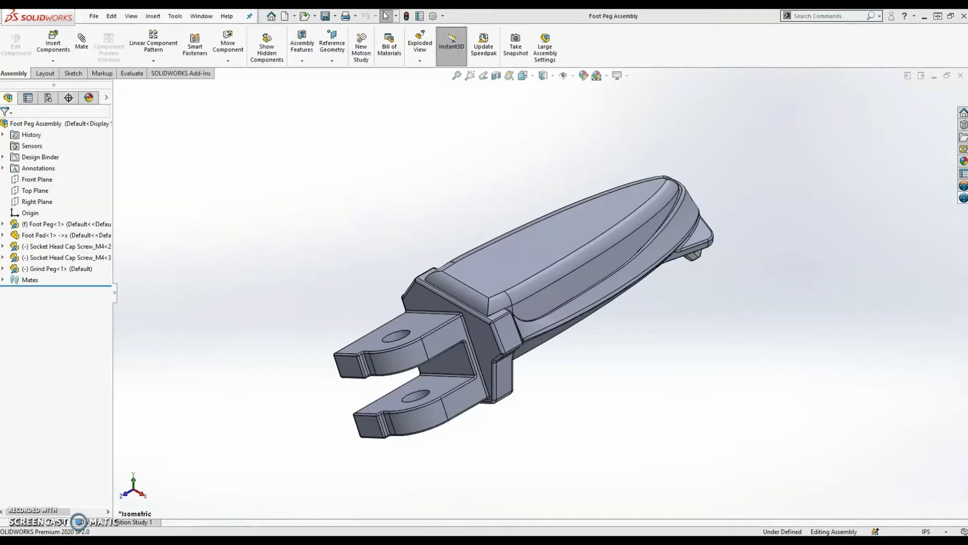
- Open the Foot Pad part from the assembly and apply the matte rubber appearance to the whole part
right_click(585, 254)
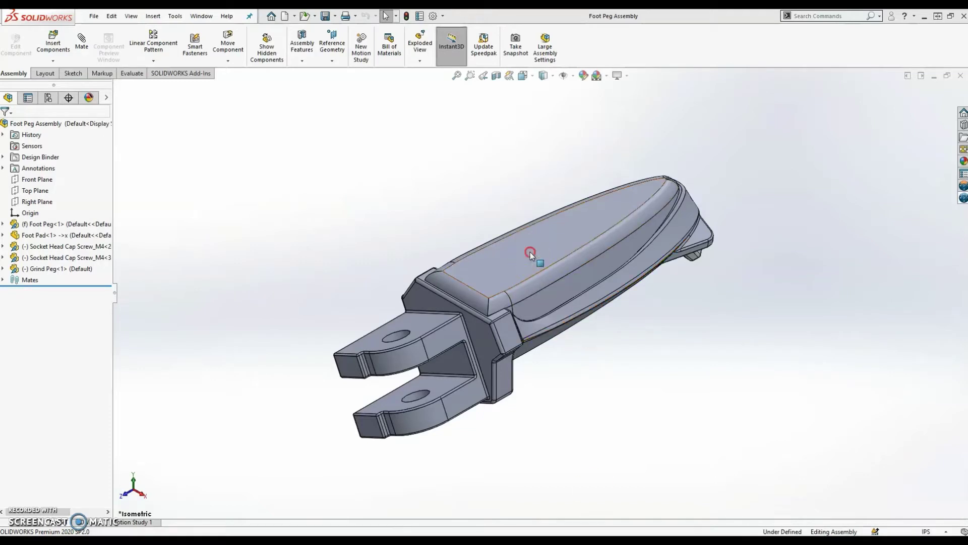
click(539, 138)
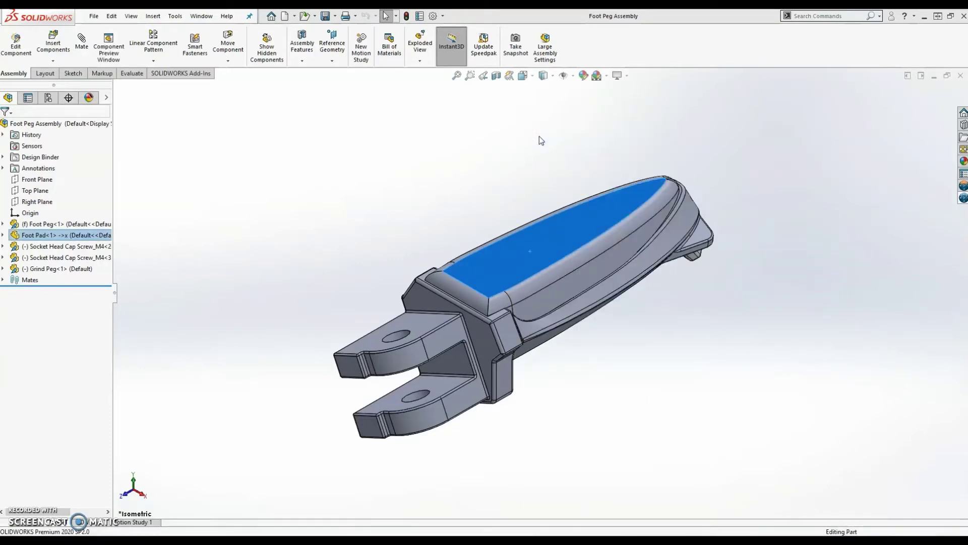
right_click(481, 258)
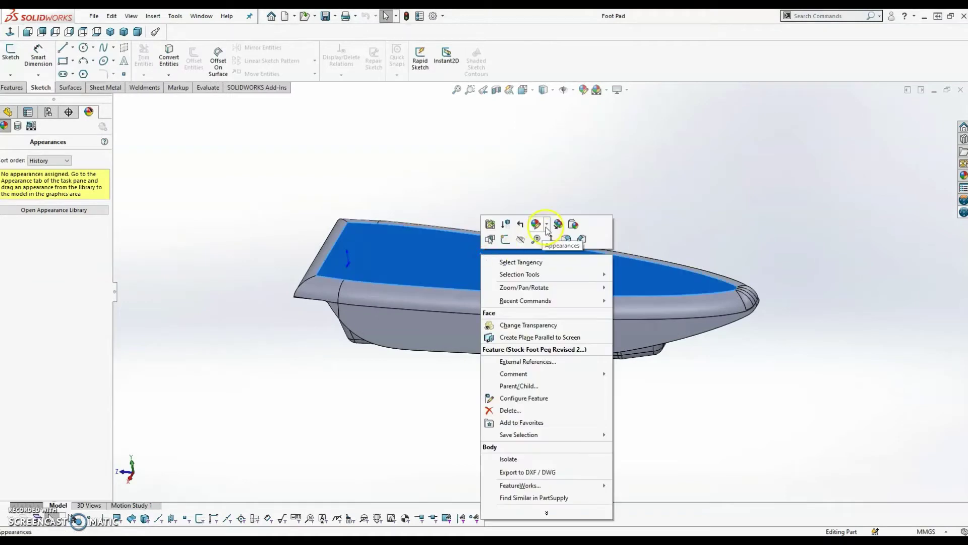
click(536, 223)
click(560, 281)
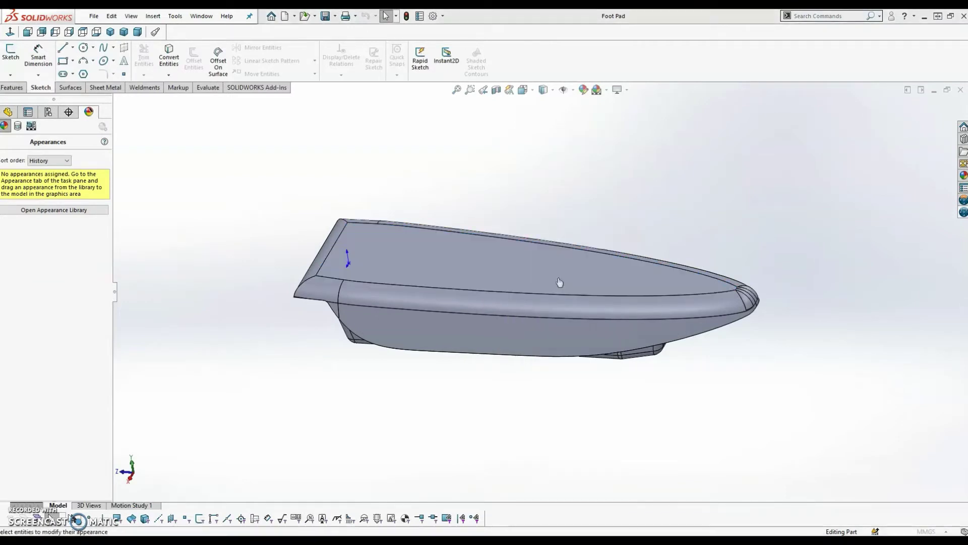
click(845, 175)
click(827, 318)
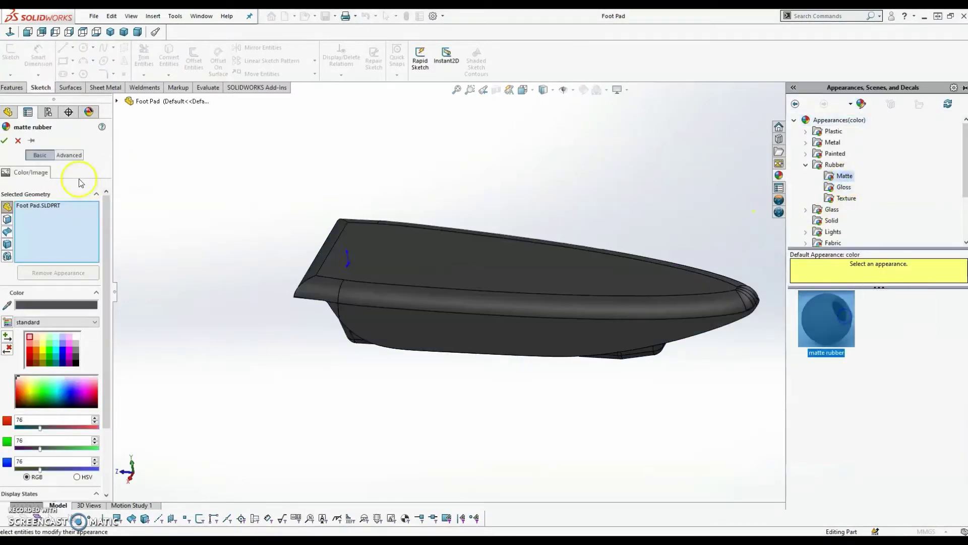
click(5, 141)
- Save and close the Foot Pad part, and display the Foot Peg Assem drive files beside the assembly
click(325, 15)
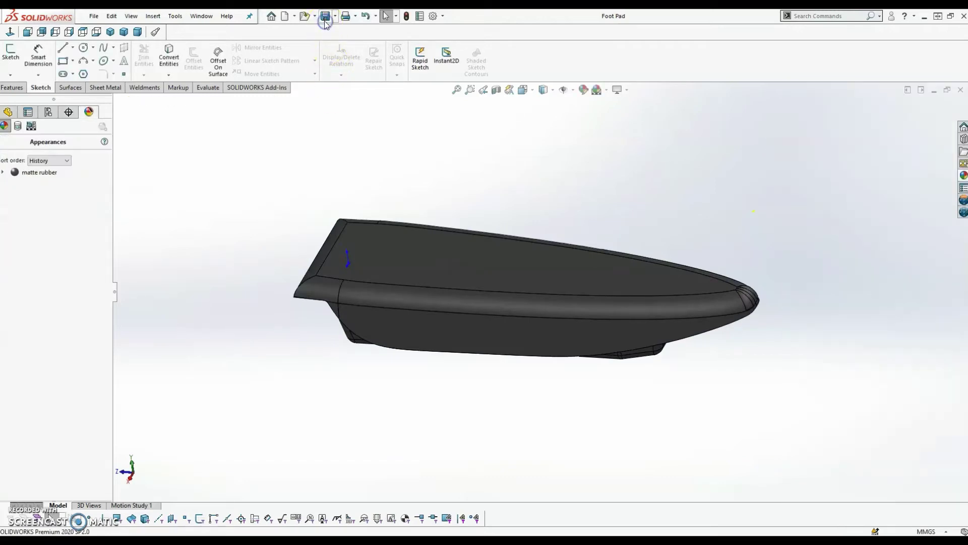
click(959, 90)
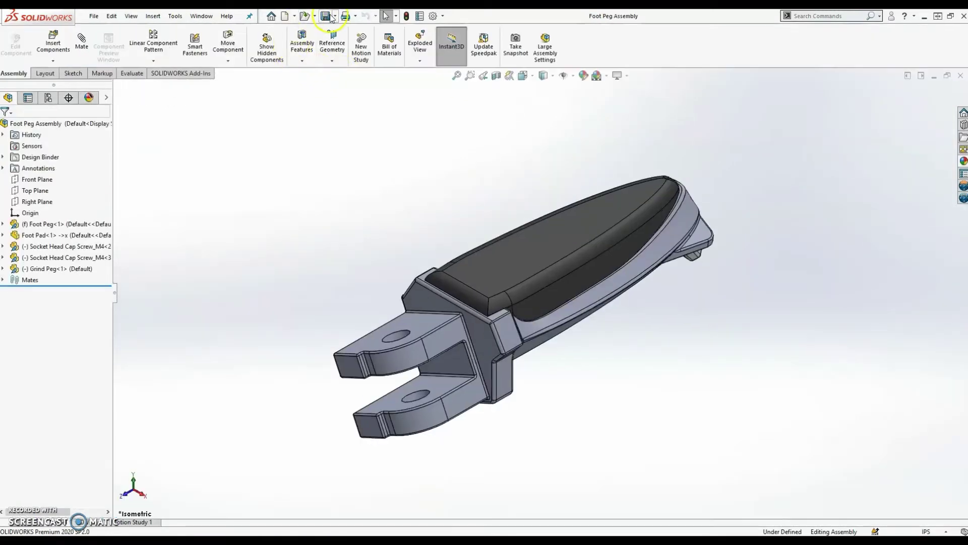
click(963, 199)
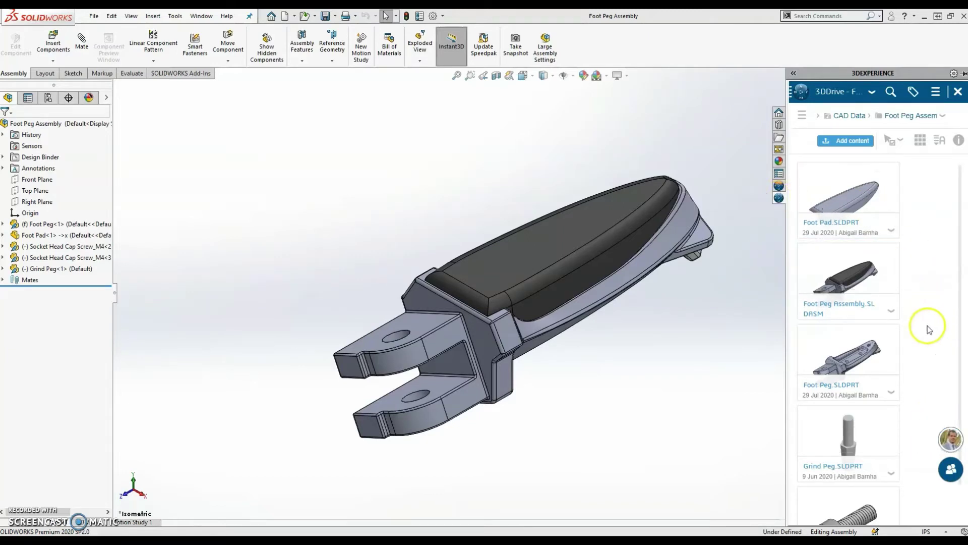
mouse_move(946, 448)
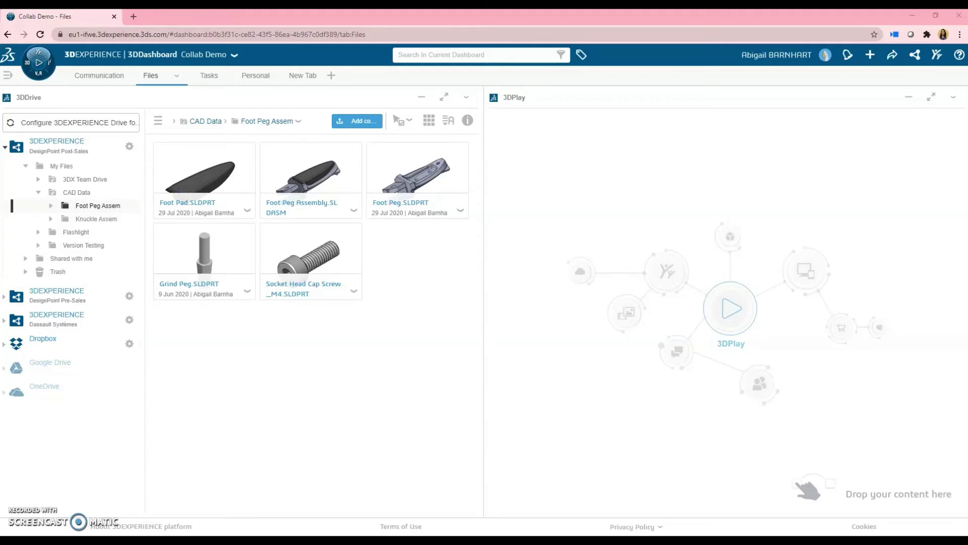
- Load Foot Peg Assembly.SLDASM from the browser's 3DDrive into 3DPlay and draw a freehand blue arrow pointing at the foot pad
drag(273, 164, 608, 180)
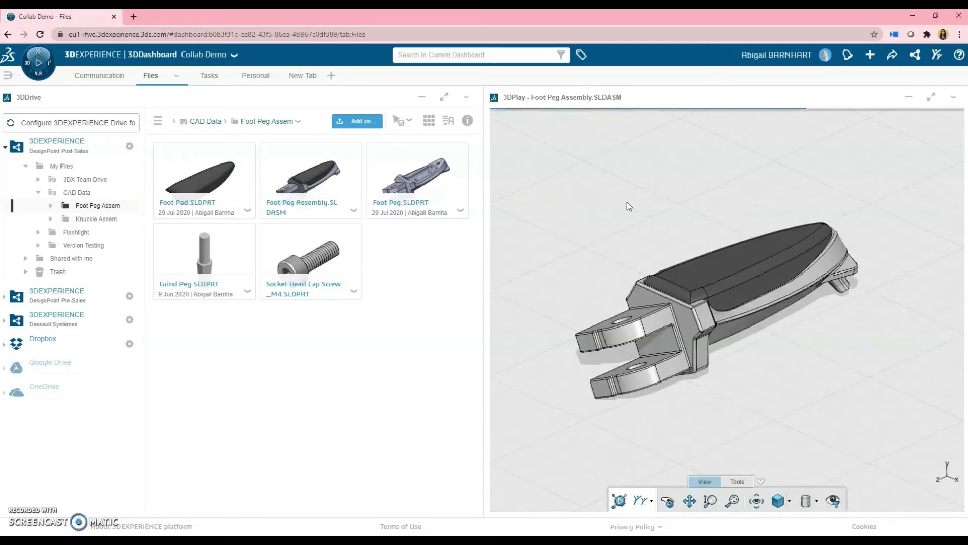
click(748, 482)
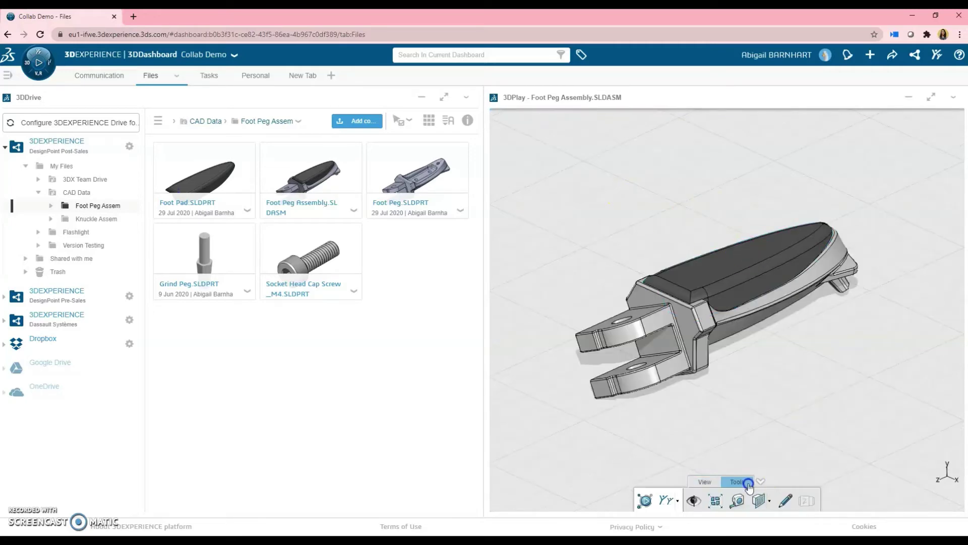
click(777, 502)
click(639, 277)
mouse_move(699, 218)
mouse_down()
mouse_move(727, 253)
mouse_move(705, 255)
mouse_move(683, 177)
mouse_up()
- Add the text annotation "Changed appearance to rubber" above the arrow
click(947, 316)
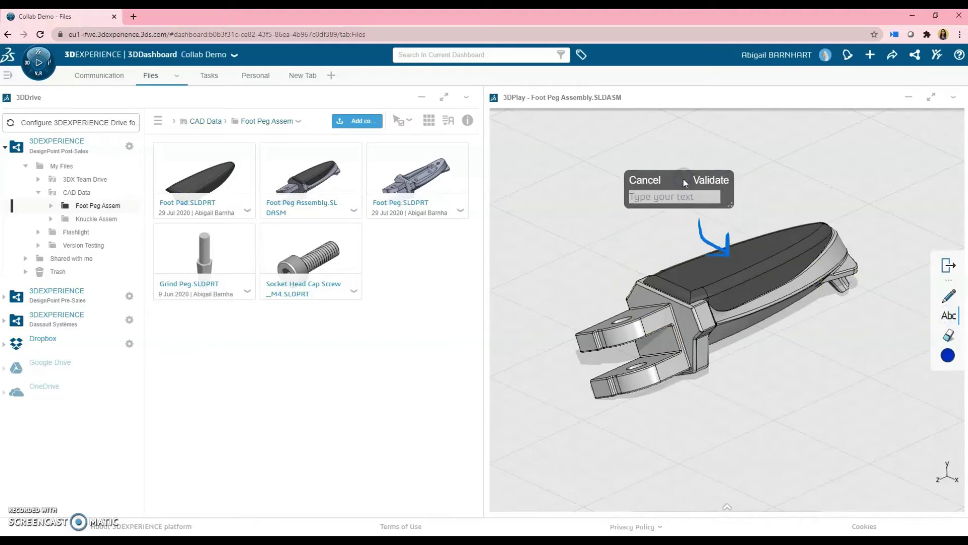
click(675, 195)
text(Changed appearan)
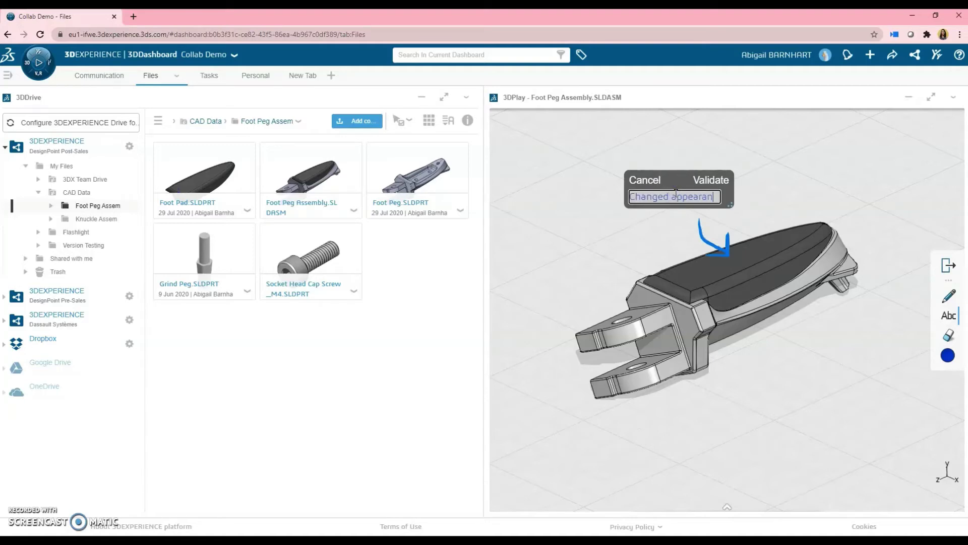
text(ce to rubber)
click(731, 184)
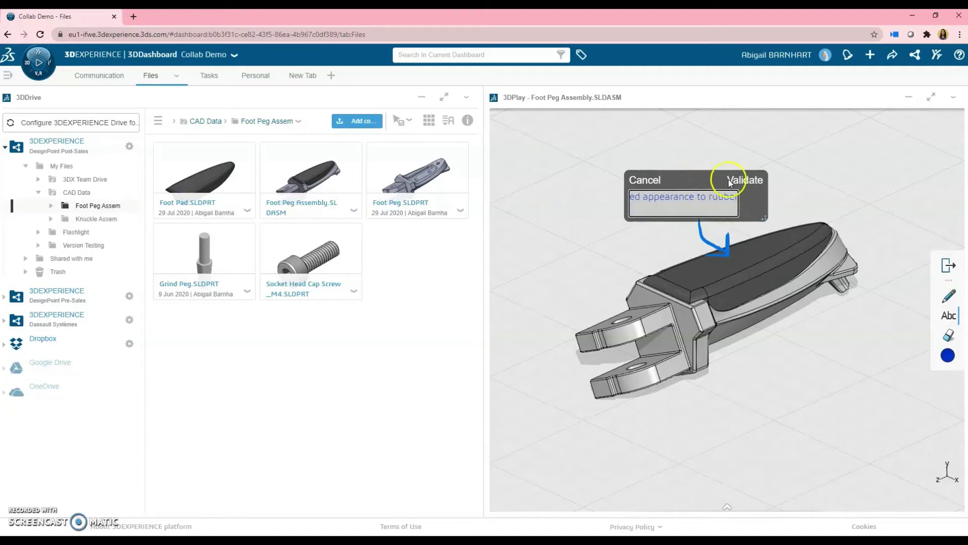
- Publish the markup image to the 3DX Team community as media titled "Changes to Foot Peg Assembly", with the description "See screenshot, is this correct?"
click(726, 509)
click(666, 501)
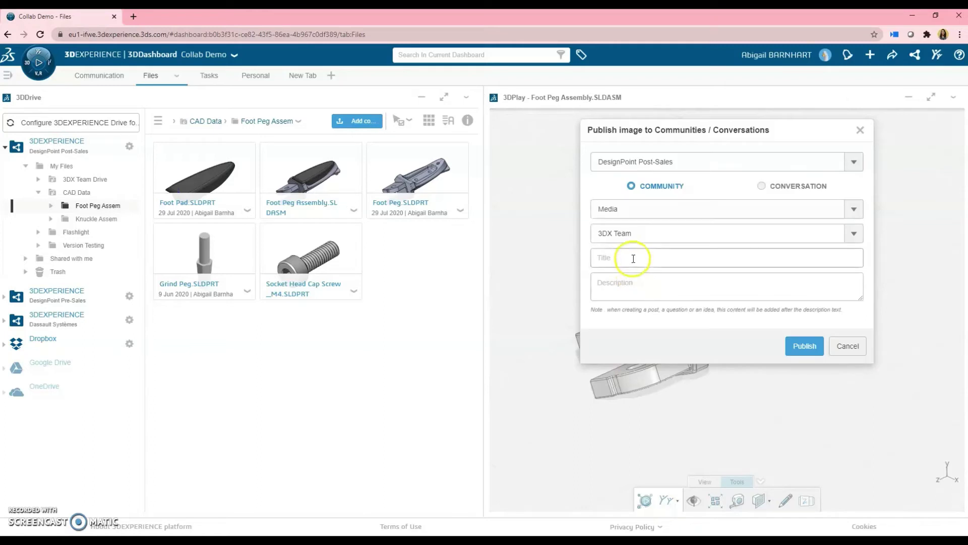
click(634, 259)
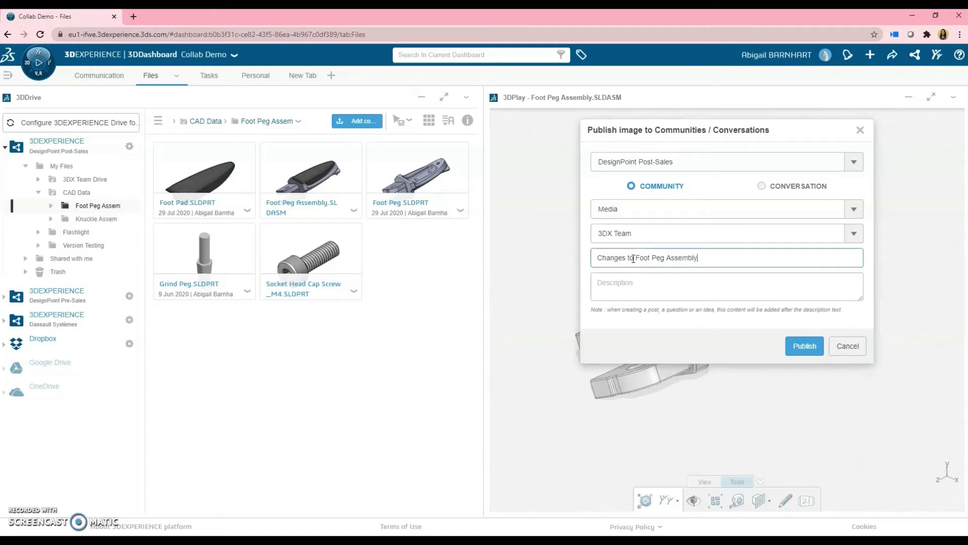
click(643, 289)
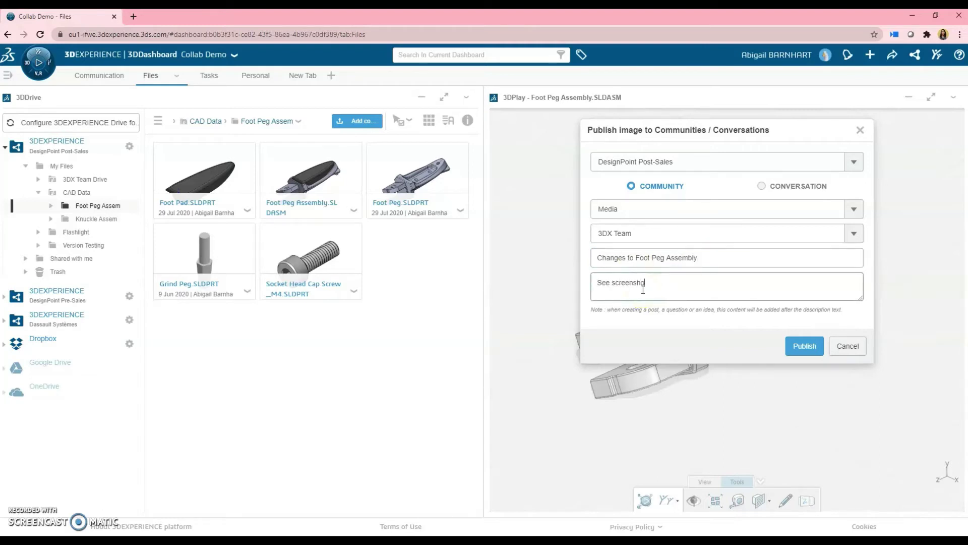
text(See screenshot, is this con)
click(802, 345)
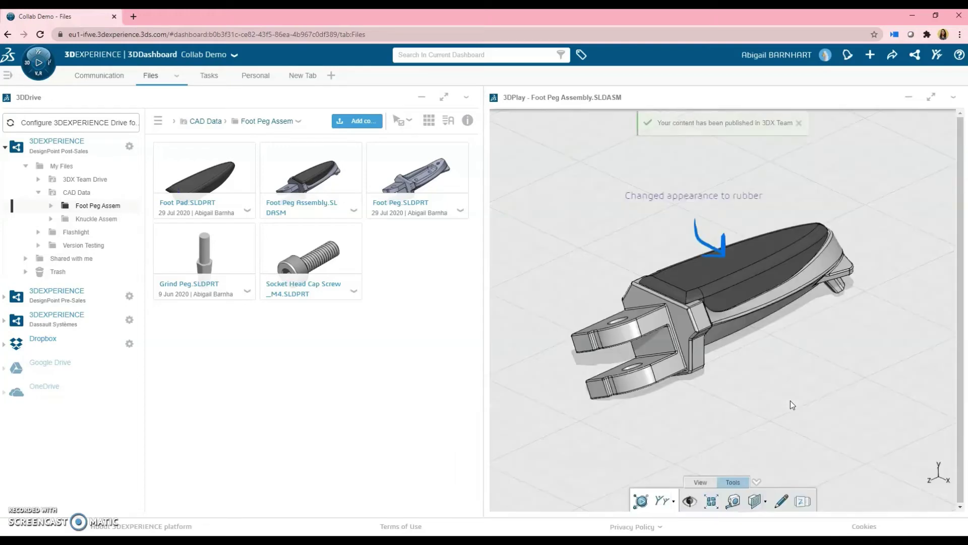
click(757, 271)
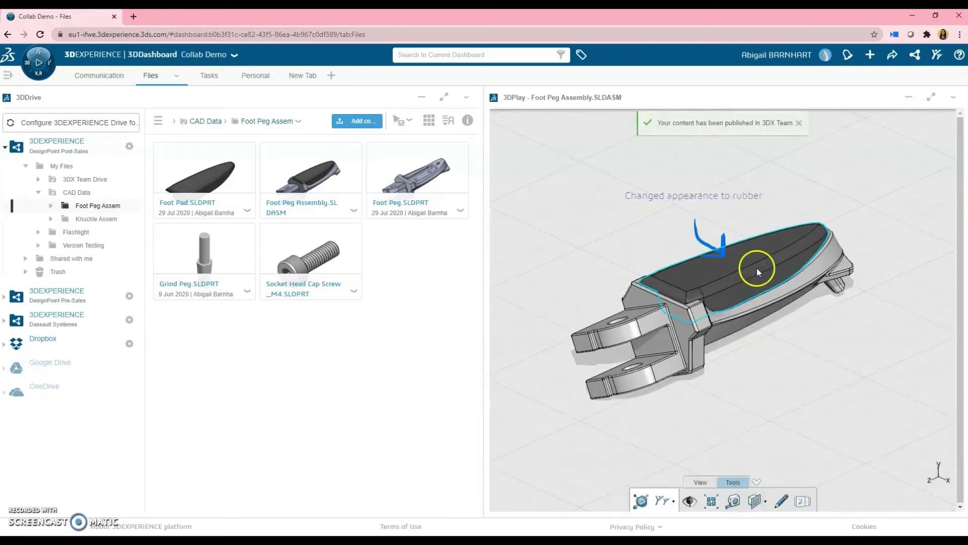
- Comment on the "Changes to Foot Peg Assembly" post in the 3DX Team community, mentioning the teammate: "Can you confirm? Can we move onto next task?"
click(103, 77)
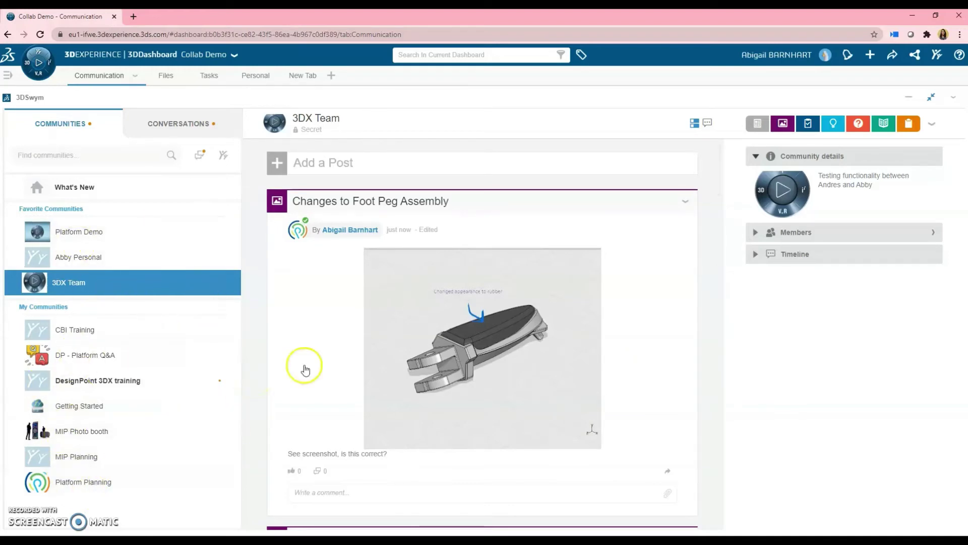
click(352, 492)
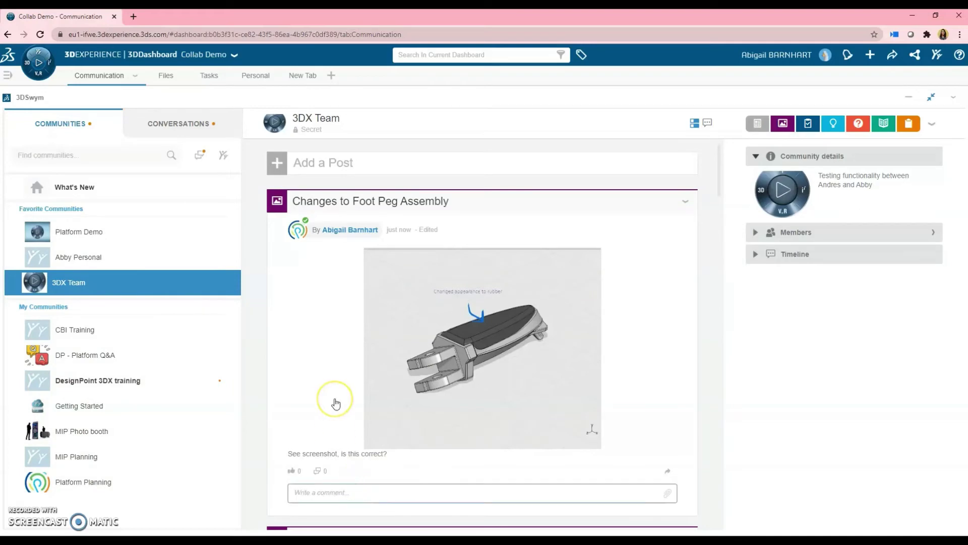
text(@andres)
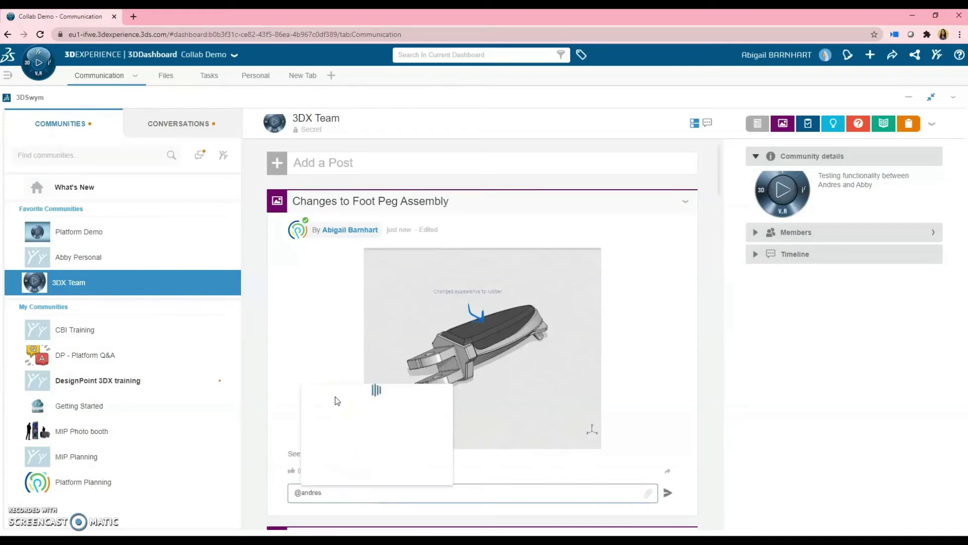
click(351, 436)
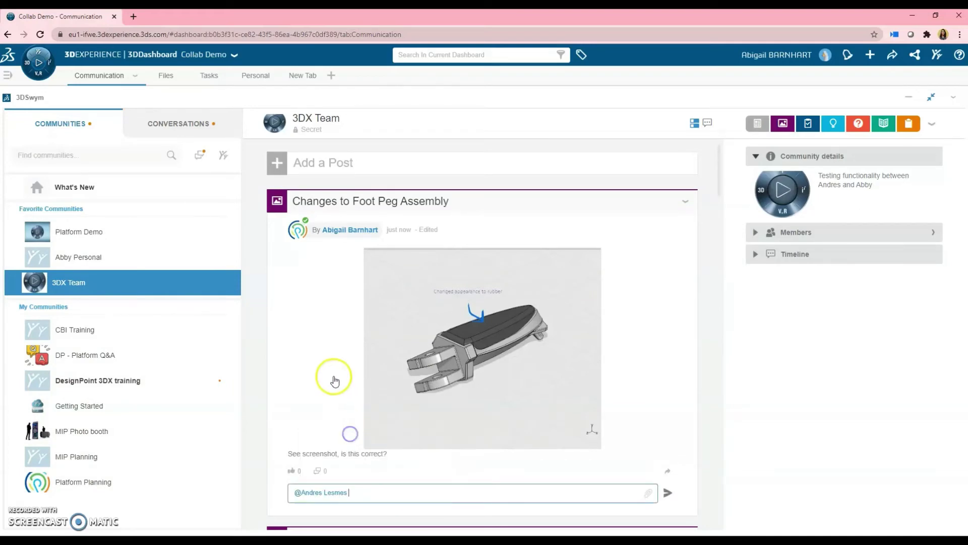
text(Can)
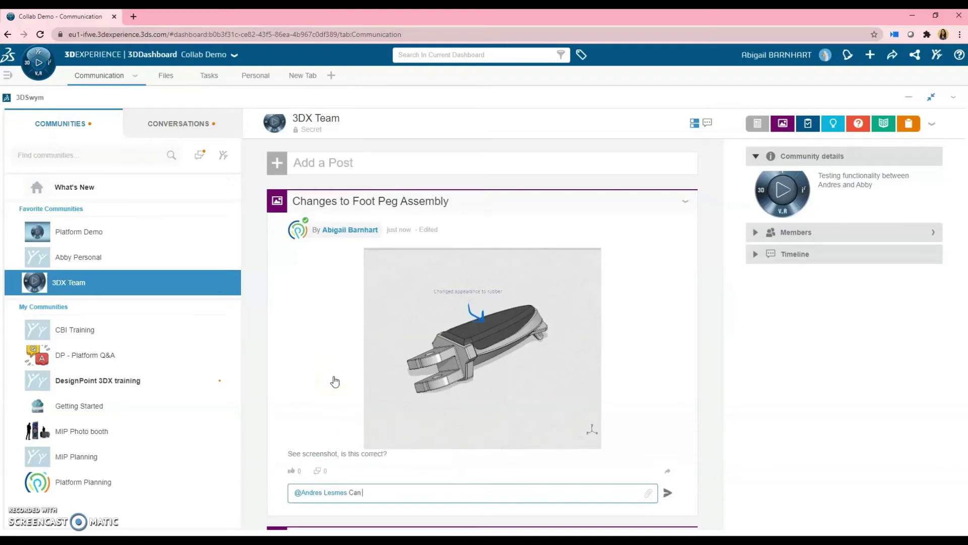
text( you confirm? Can we)
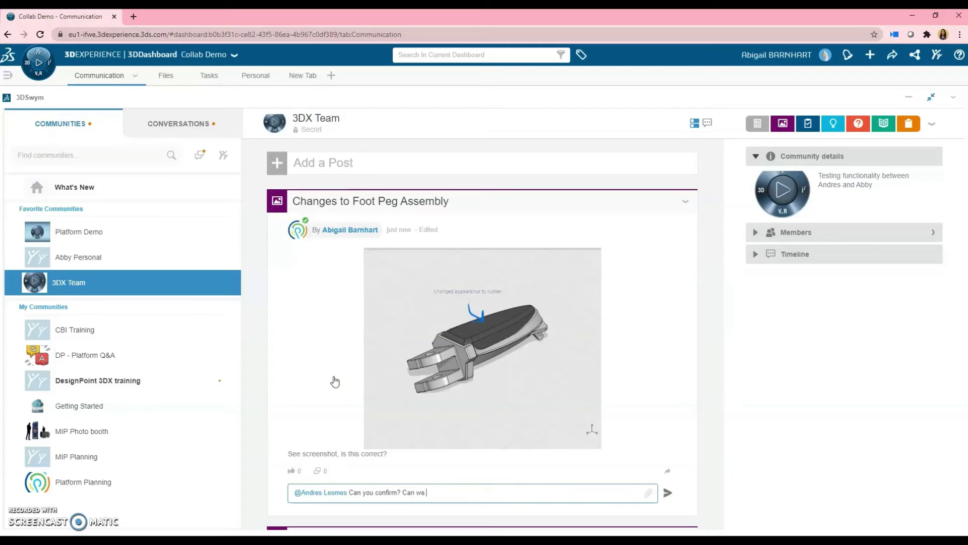
text( move onto next task?)
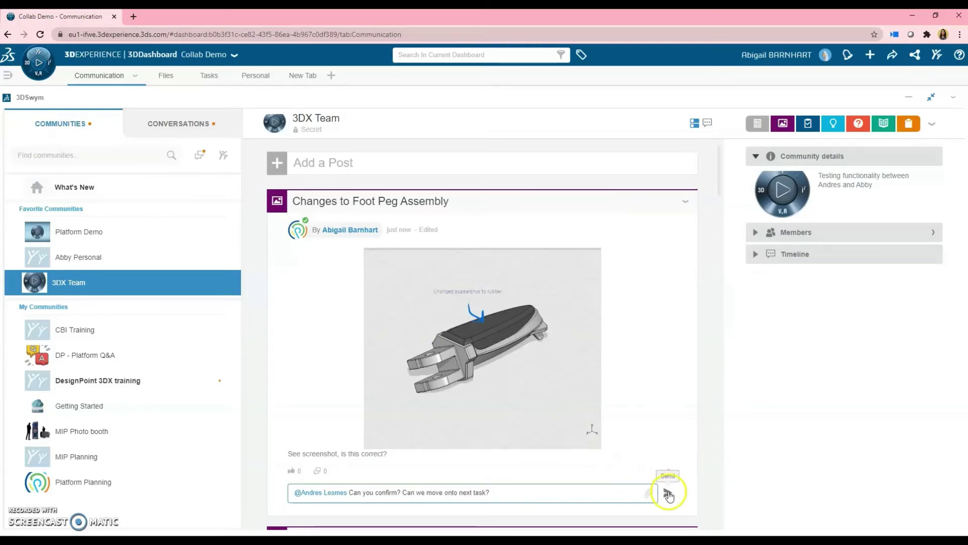
click(668, 493)
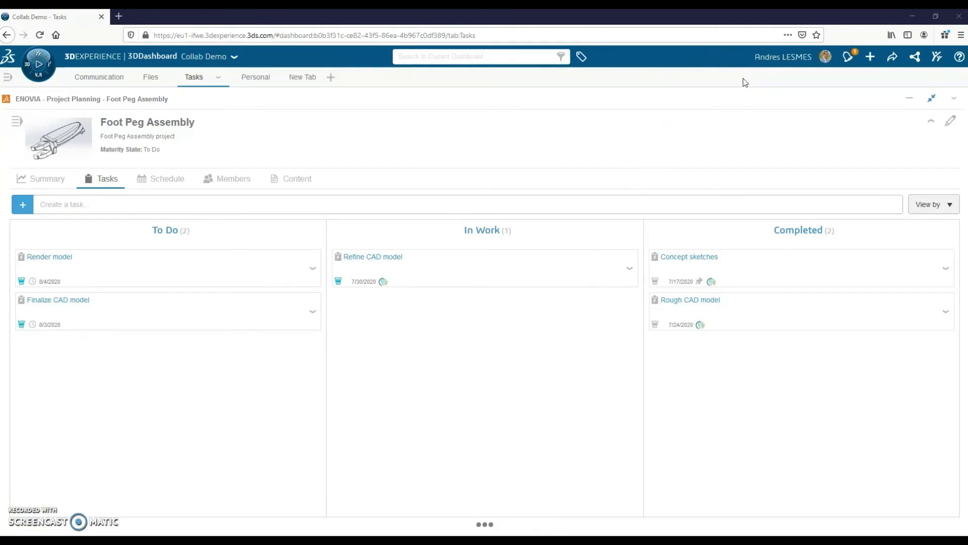
- From the unread mention notification, reply "Looks good, I'll go ahead and mark task as complete." to the comment, and close the post and notifications
click(850, 57)
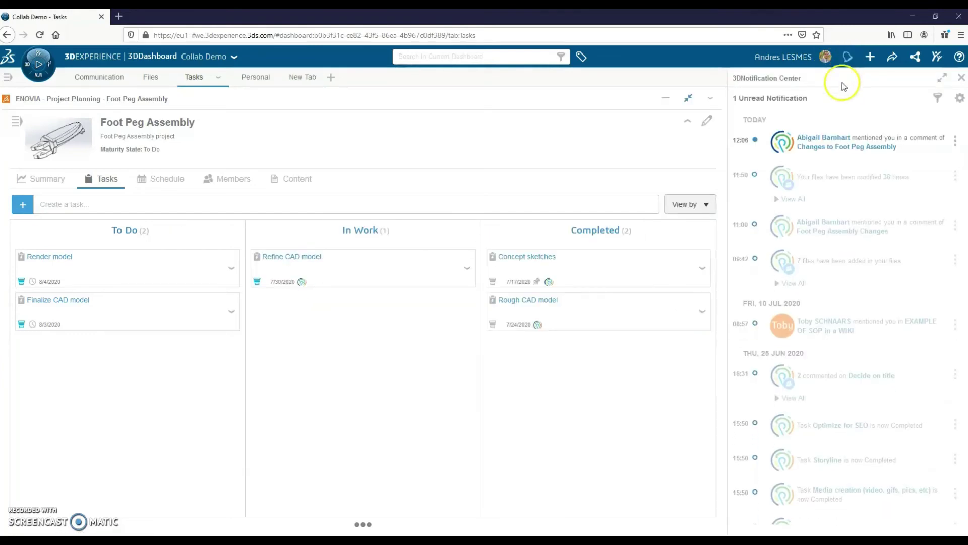
click(807, 140)
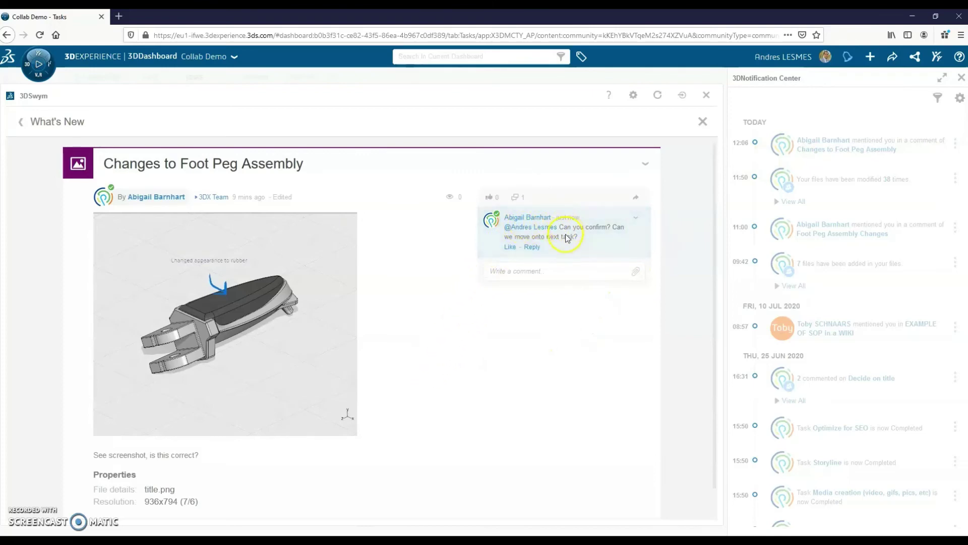
click(532, 247)
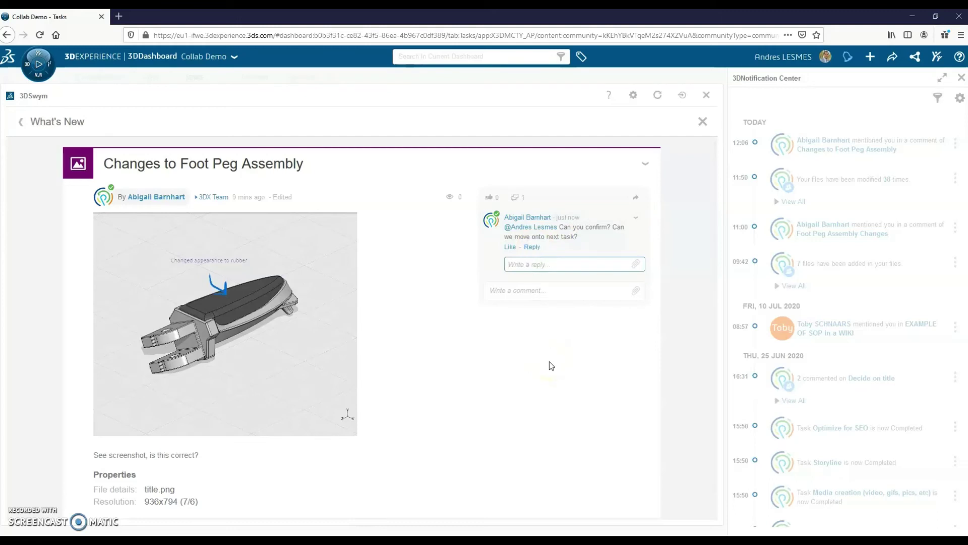
text(Looks good)
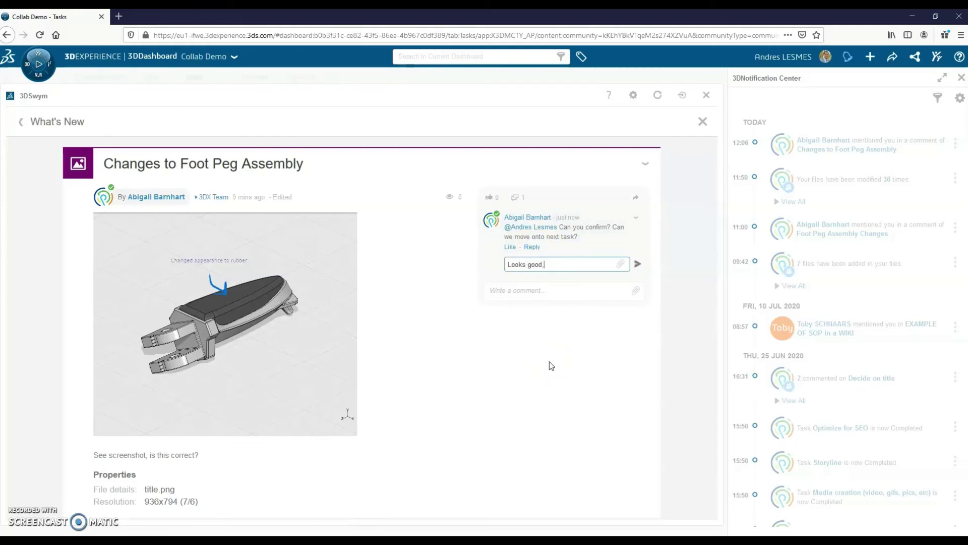
text(, I'll go ahead and mark task as complete.)
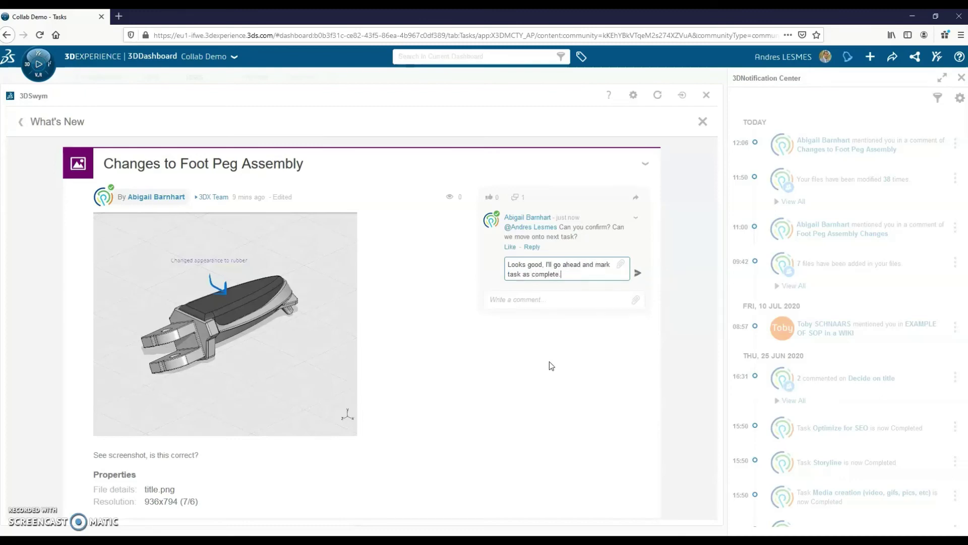
key(Return)
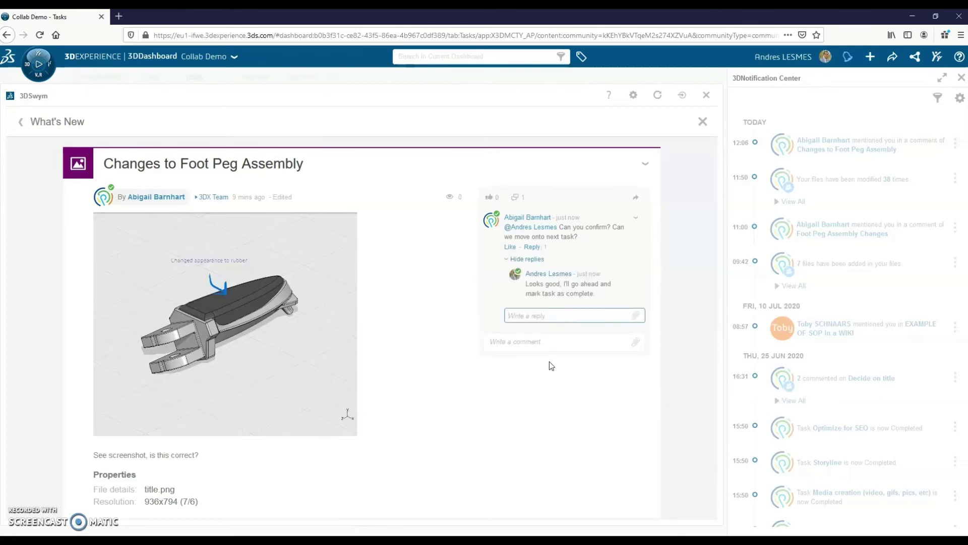
click(708, 96)
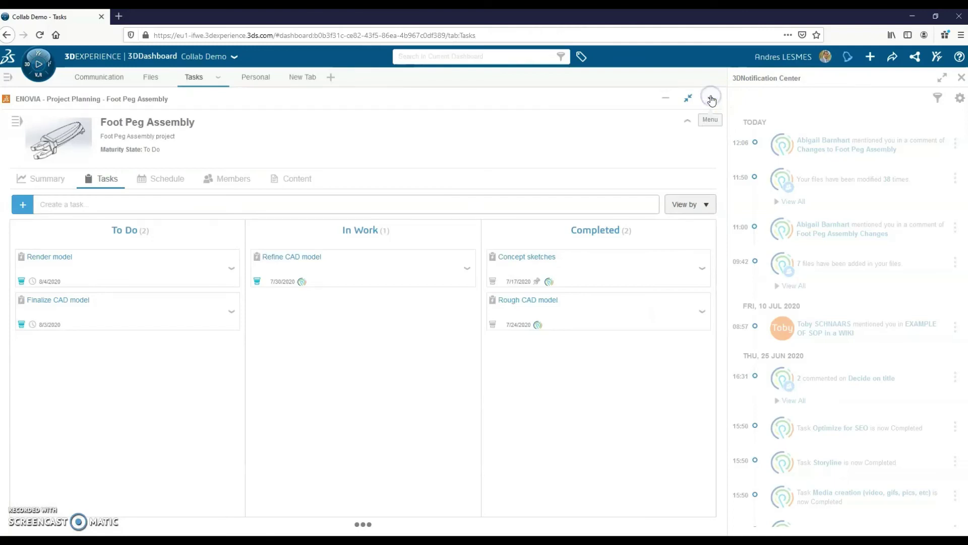
click(960, 79)
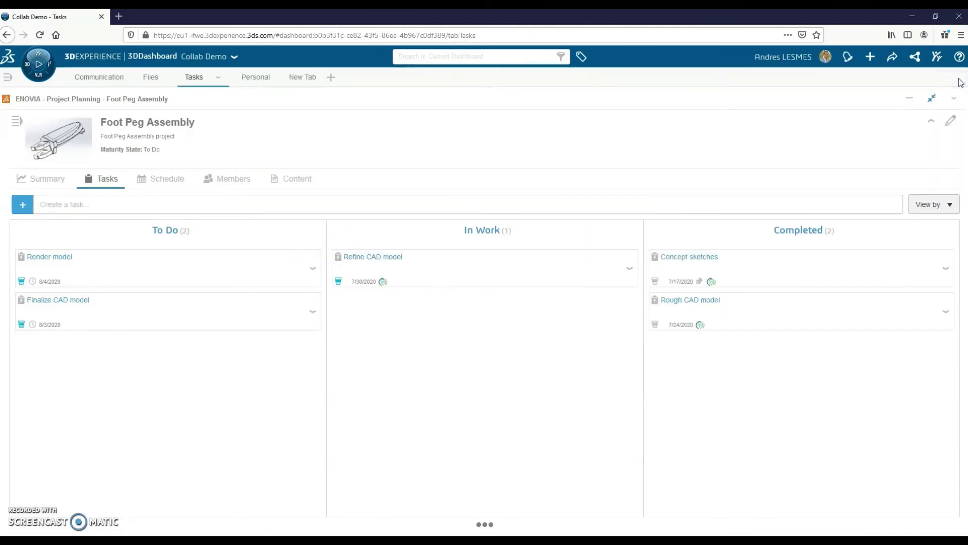
- Add the comment "Appearance of foot pad changed to rubber" to the Refine CAD model task and move the task from In Work to Completed
click(367, 269)
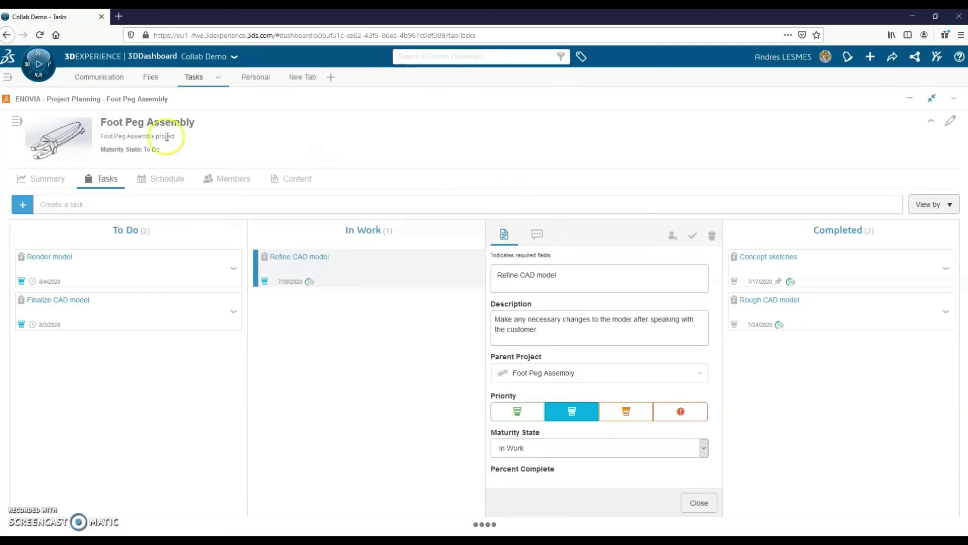
click(539, 235)
click(560, 288)
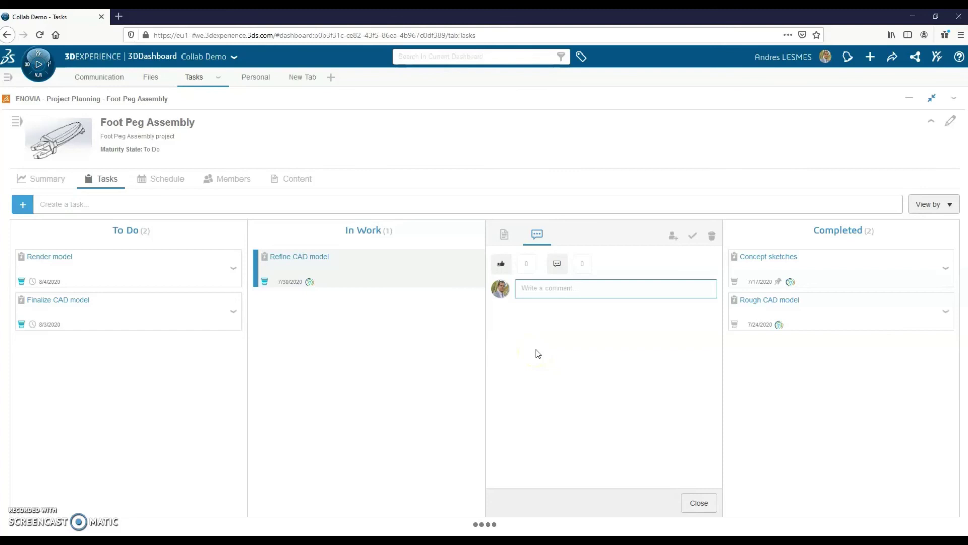
text(Appearance of foot pad changed to rubber)
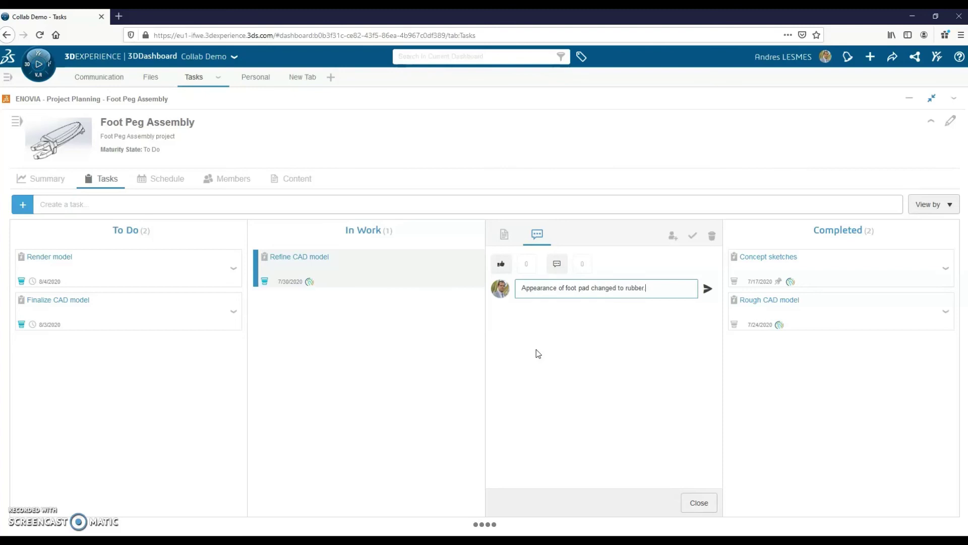
click(707, 288)
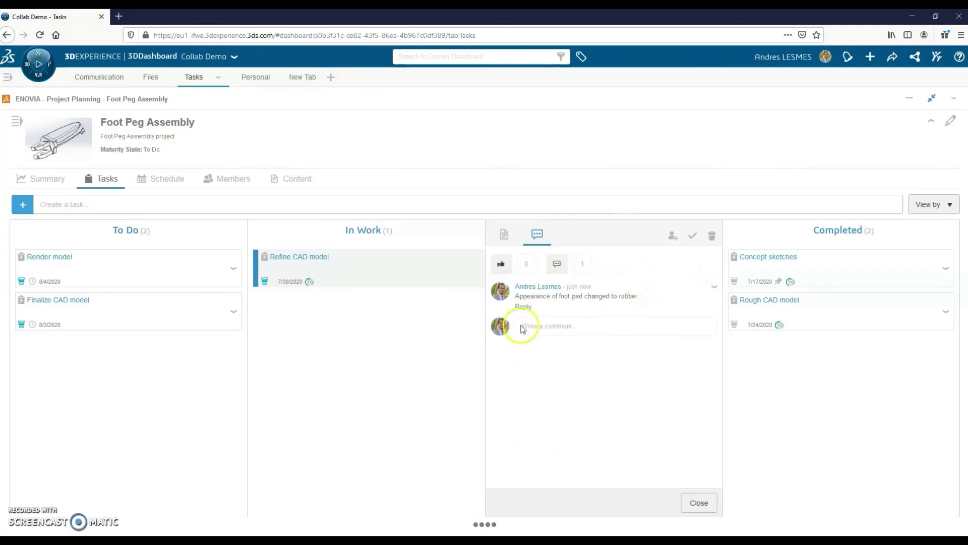
click(699, 508)
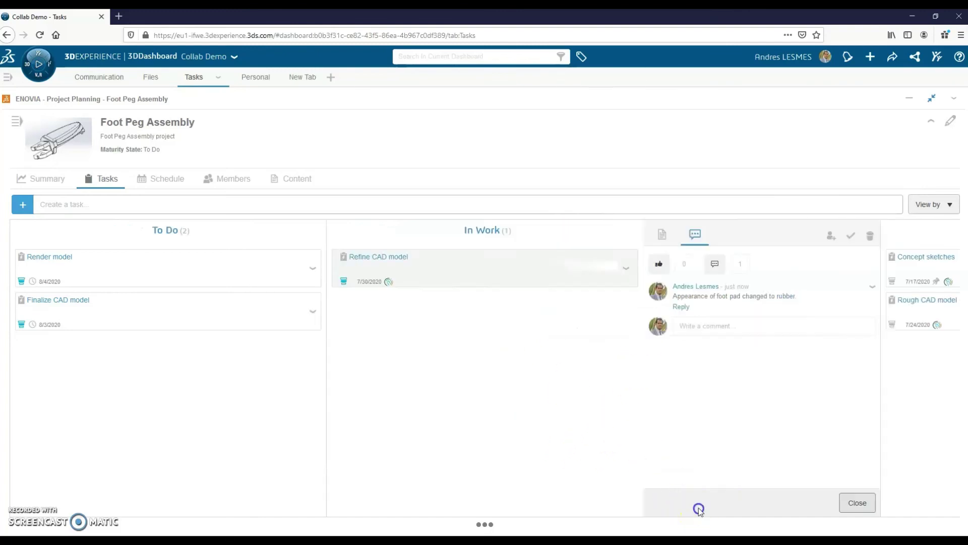
drag(441, 281, 745, 263)
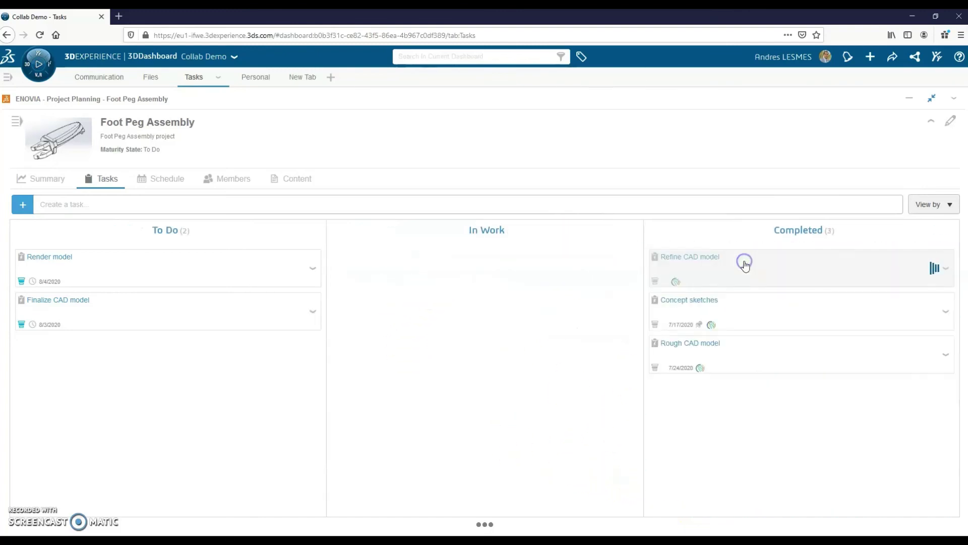